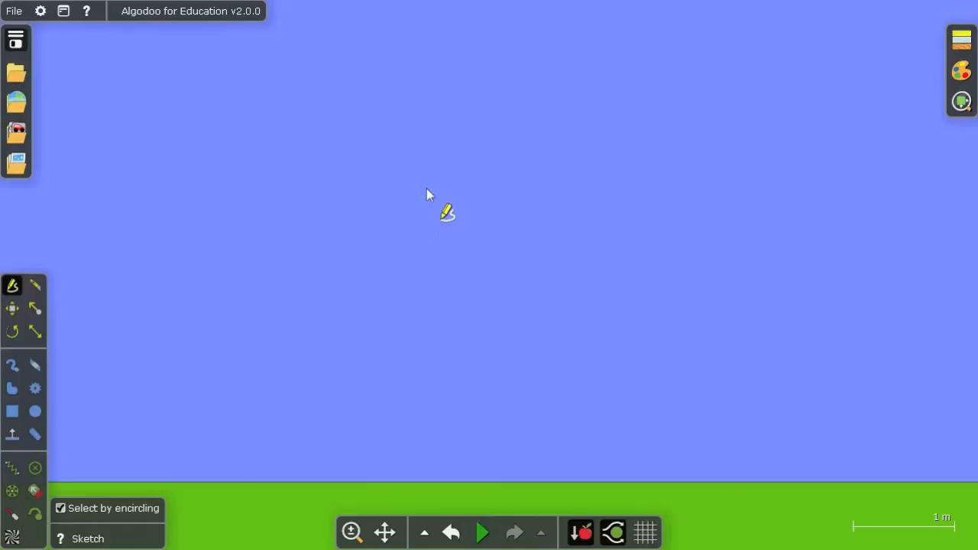
Set the scene background colour to black with 0% value and 100% saturation.
{"action": "right_click", "coordinate": [236, 185]}
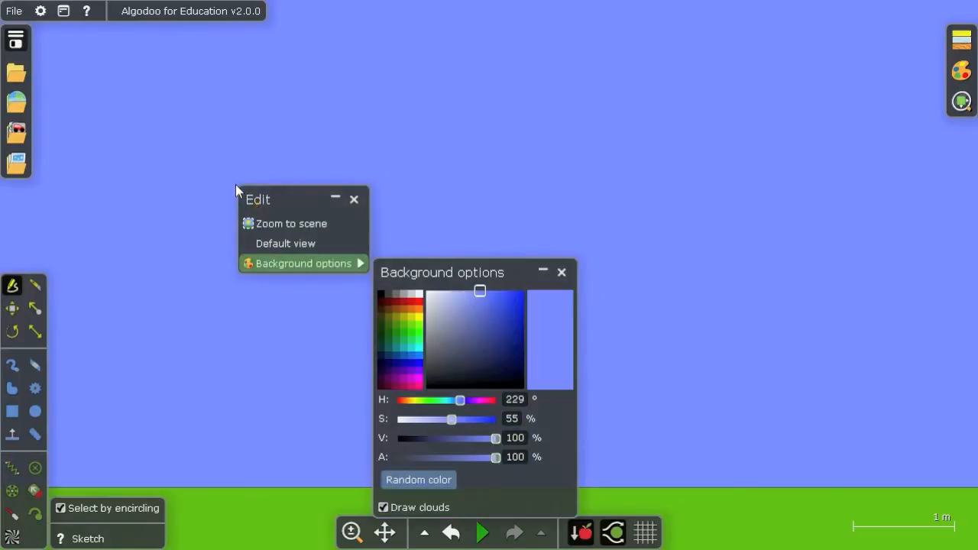
{"action": "left_click_drag", "start_coordinate": [493, 298], "coordinate": [524, 389]}
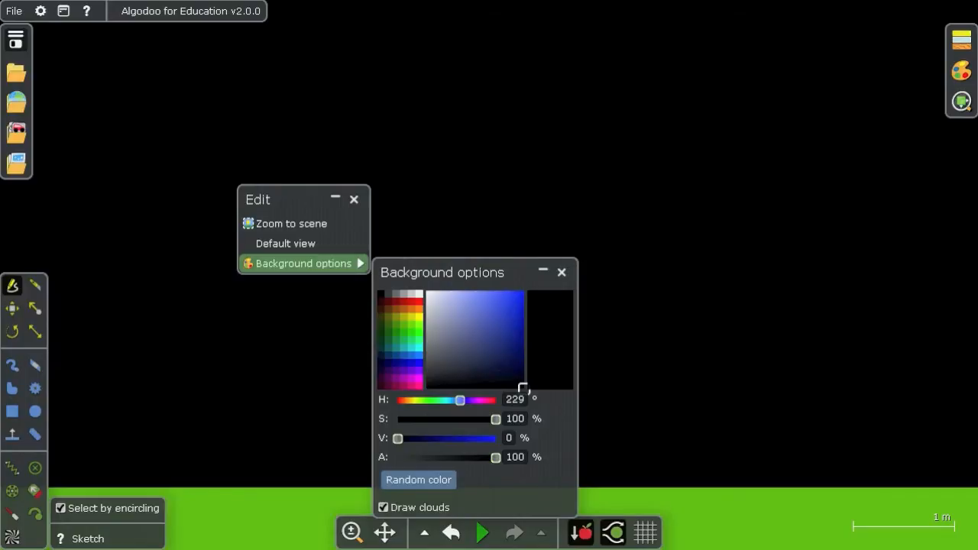
{"action": "left_click", "coordinate": [659, 347]}
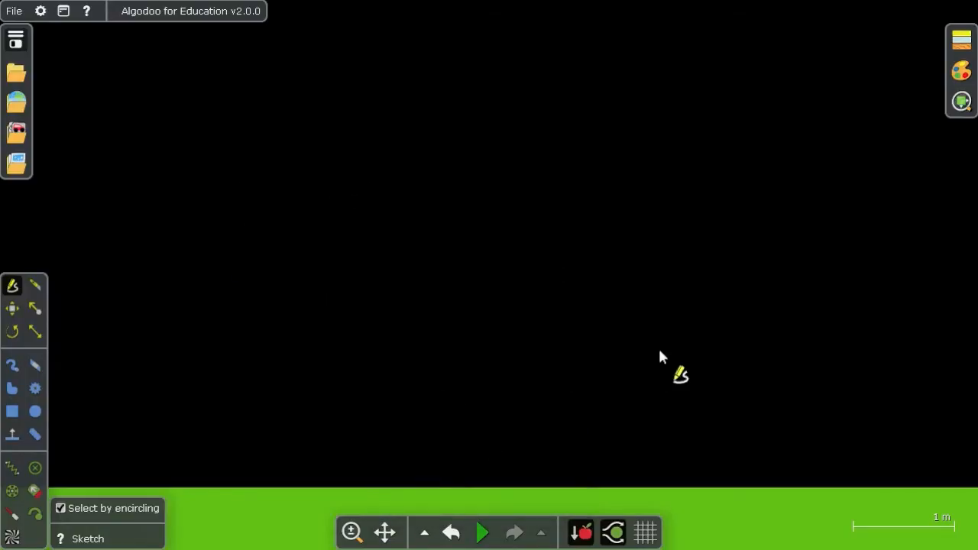
Add a laser pen near the scene's left side, aiming slightly upward across the scene.
{"action": "left_click", "coordinate": [12, 515]}
{"action": "left_click_drag", "start_coordinate": [111, 354], "coordinate": [187, 341]}
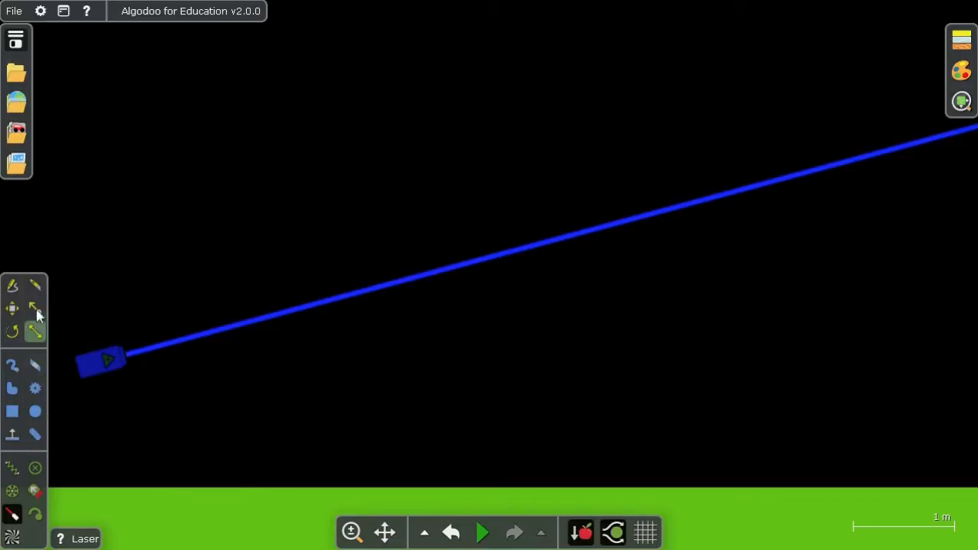
Sketch a large freehand triangle across the laser beam and set its opacity to 15%.
{"action": "left_click", "coordinate": [12, 285]}
{"action": "mouse_move", "coordinate": [718, 397]}
{"action": "left_mouse_down"}
{"action": "mouse_move", "coordinate": [488, 169]}
{"action": "mouse_move", "coordinate": [215, 358]}
{"action": "mouse_move", "coordinate": [157, 427]}
{"action": "left_mouse_up"}
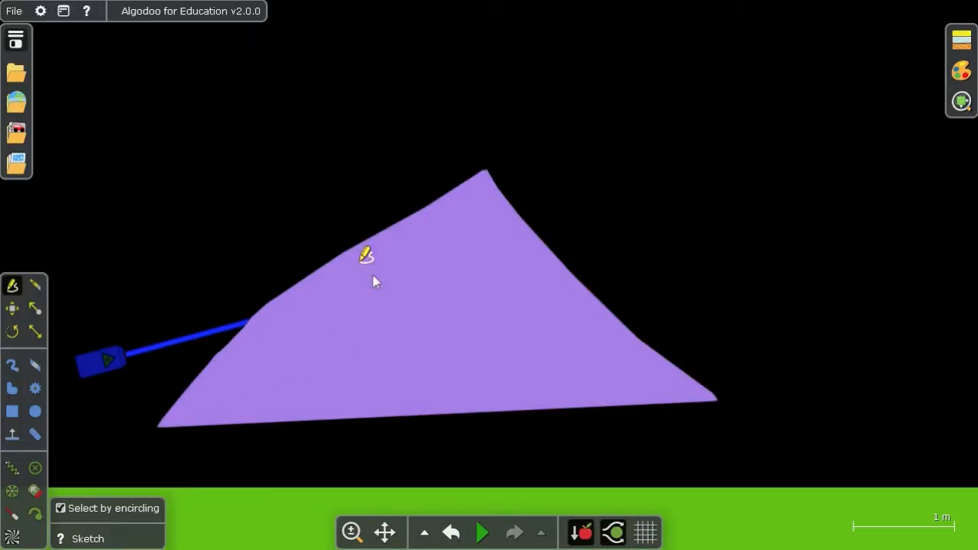
{"action": "right_click", "coordinate": [387, 236]}
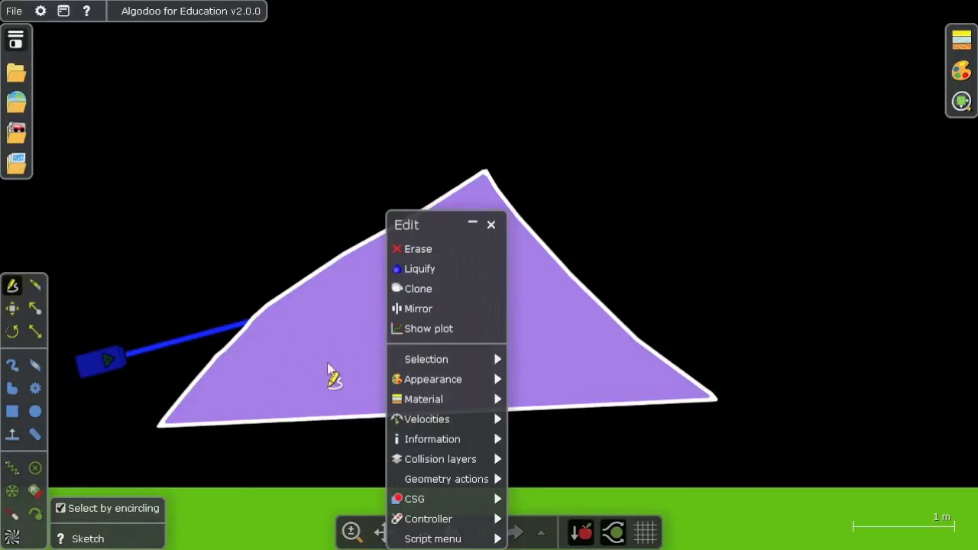
{"action": "mouse_move", "coordinate": [403, 378]}
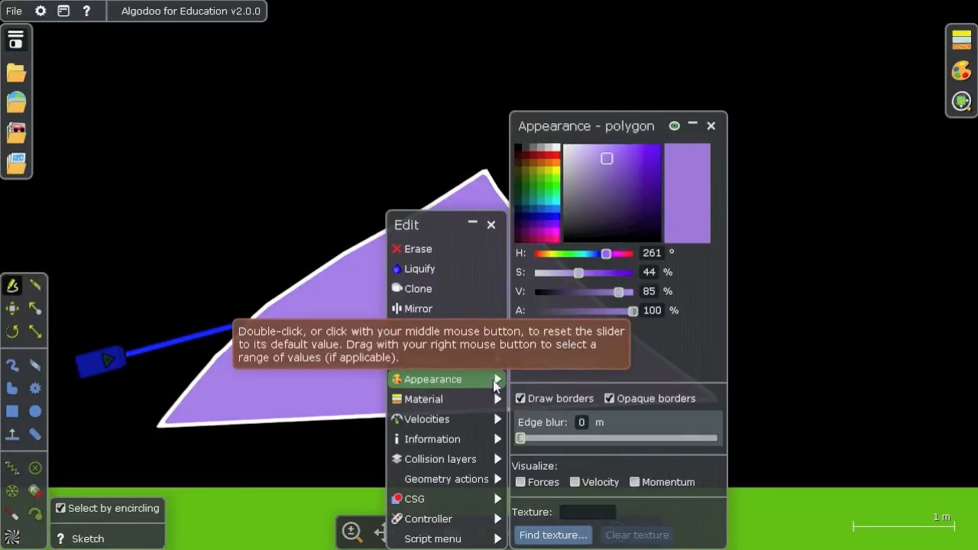
{"action": "left_click_drag", "start_coordinate": [631, 320], "coordinate": [551, 320]}
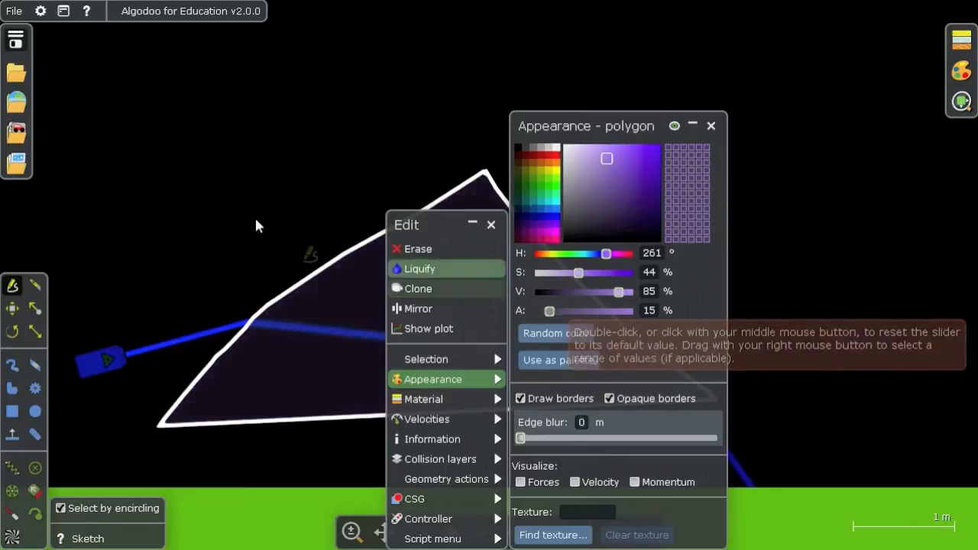
{"action": "left_click", "coordinate": [233, 236]}
Move the laser pen slightly up and inward, and erase the purple freehand triangle.
{"action": "left_click", "coordinate": [119, 346]}
{"action": "left_click_drag", "start_coordinate": [118, 346], "coordinate": [151, 322]}
{"action": "left_click_drag", "start_coordinate": [294, 226], "coordinate": [363, 442]}
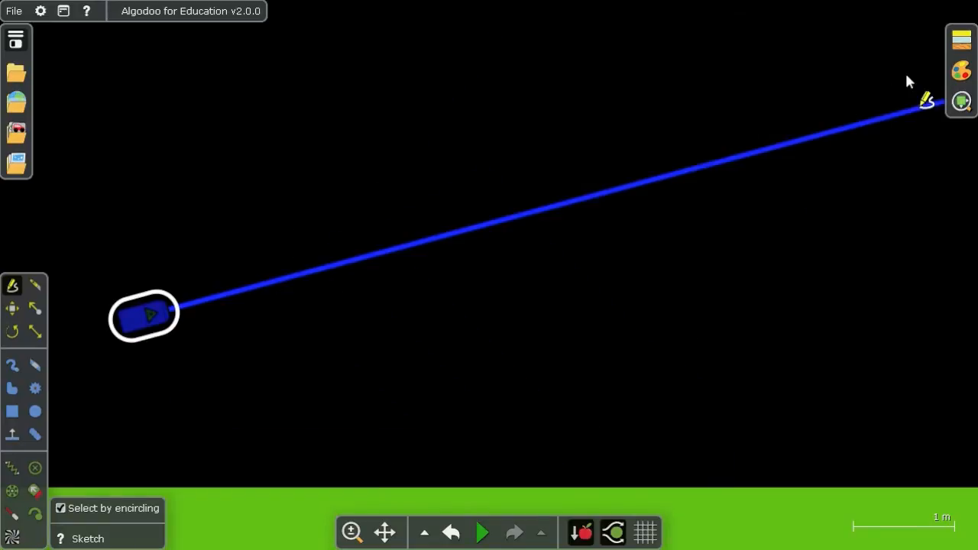
Set the material for new objects to Glass.
{"action": "left_click", "coordinate": [961, 40]}
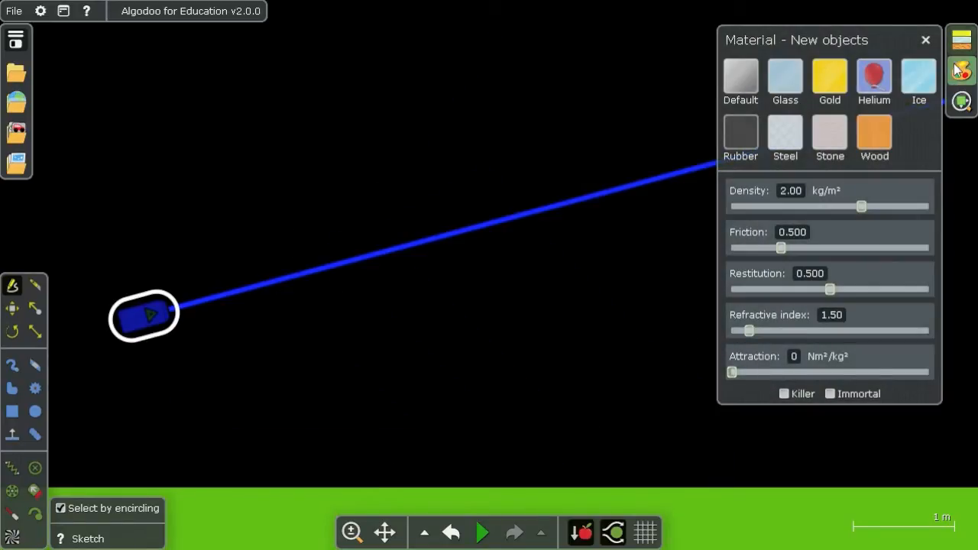
{"action": "left_click", "coordinate": [789, 85]}
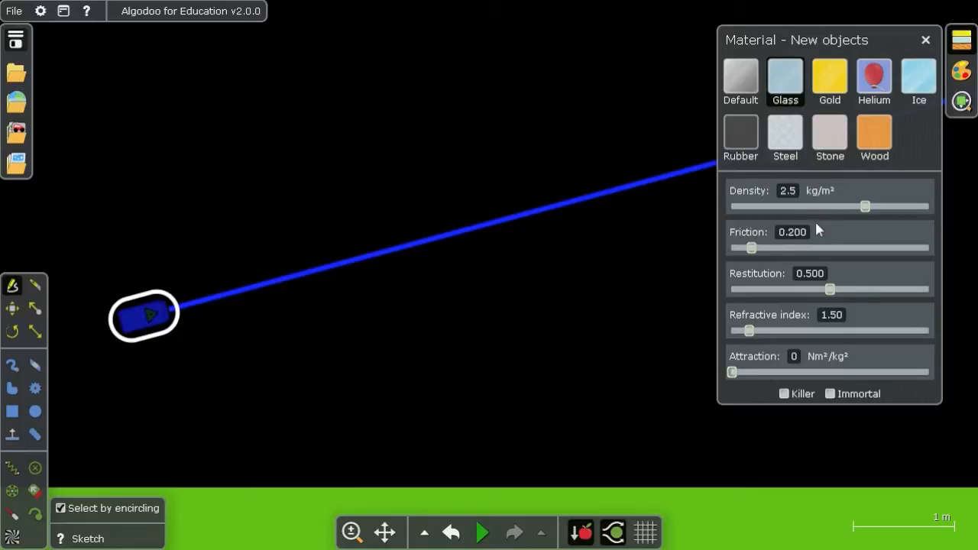
{"action": "left_click", "coordinate": [925, 40]}
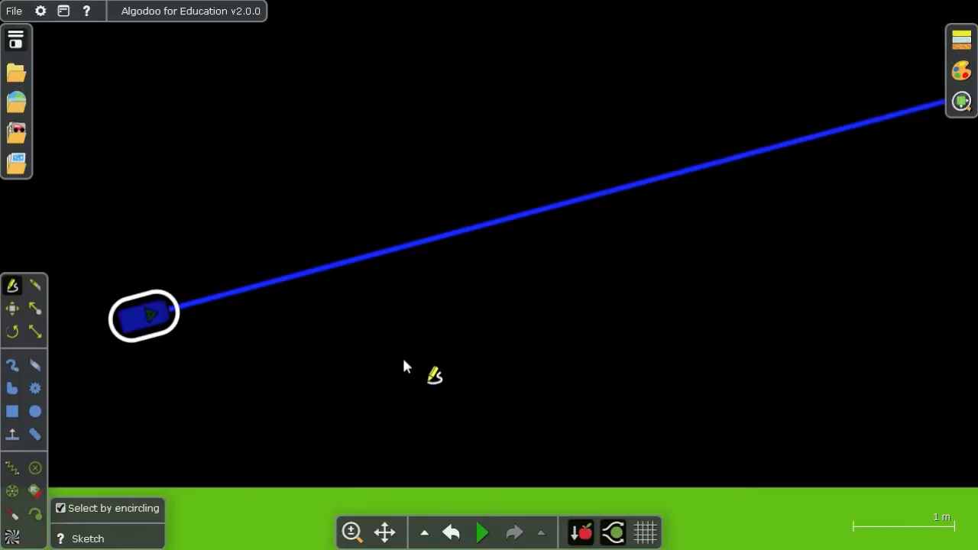
Sketch a tall, straight-edged glass triangle and position it across the laser beam as a prism.
{"action": "mouse_move", "coordinate": [334, 436]}
{"action": "left_mouse_down"}
{"action": "mouse_move", "coordinate": [519, 22]}
{"action": "mouse_move", "coordinate": [662, 450]}
{"action": "left_mouse_up"}
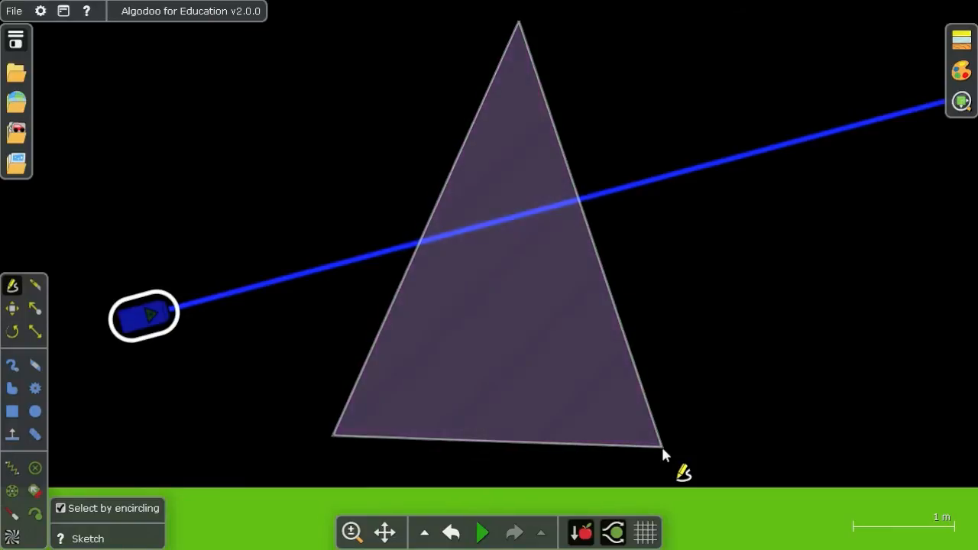
{"action": "left_click_drag", "start_coordinate": [491, 333], "coordinate": [459, 353]}
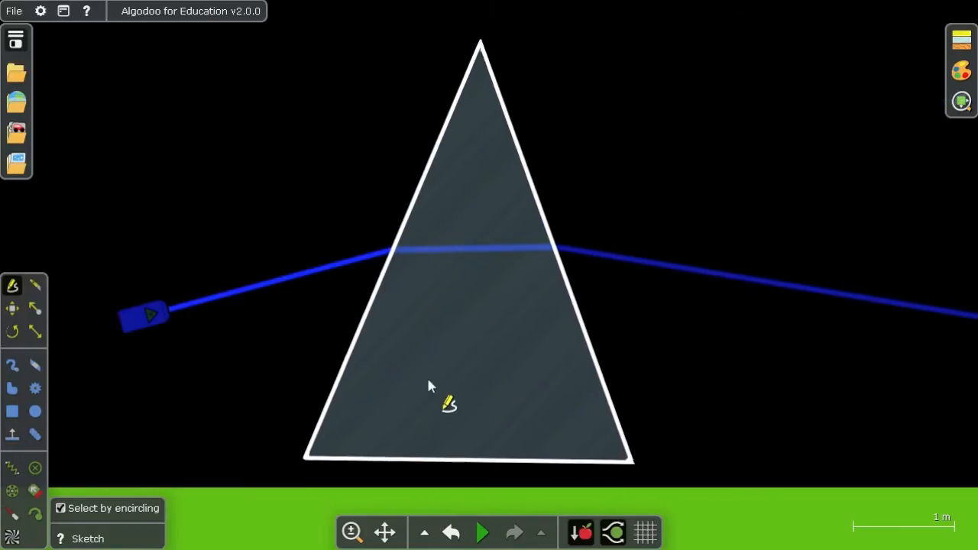
{"action": "left_click", "coordinate": [287, 381]}
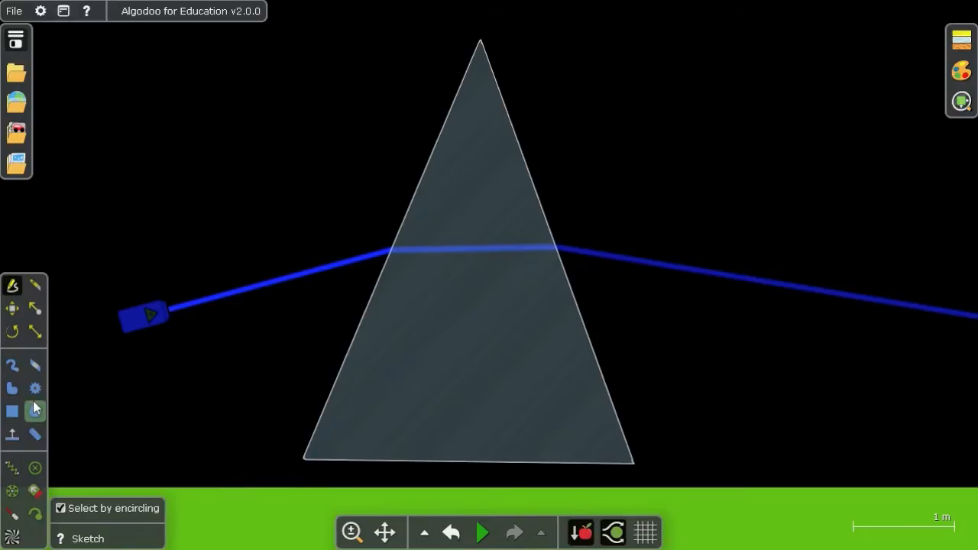
Widen the glass prism horizontally with the Scale tool and shift it slightly to recentre it.
{"action": "left_click", "coordinate": [35, 331]}
{"action": "left_click", "coordinate": [408, 304]}
{"action": "left_click_drag", "start_coordinate": [304, 251], "coordinate": [262, 251]}
{"action": "left_click_drag", "start_coordinate": [449, 370], "coordinate": [466, 368]}
{"action": "left_click", "coordinate": [178, 346]}
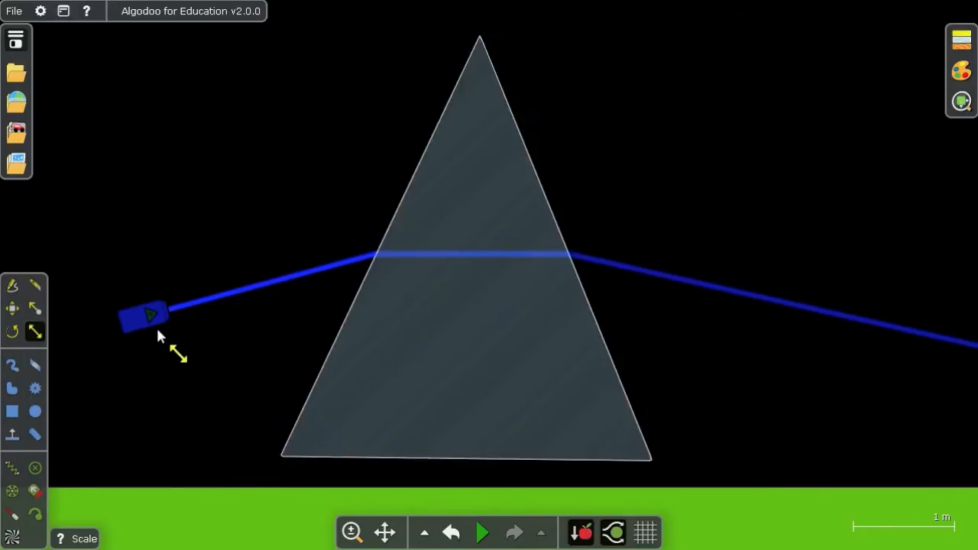
Try a green hue of 107° on the laser beam, and set its hue to blue at 230°.
{"action": "left_click", "coordinate": [12, 285]}
{"action": "right_click", "coordinate": [136, 316]}
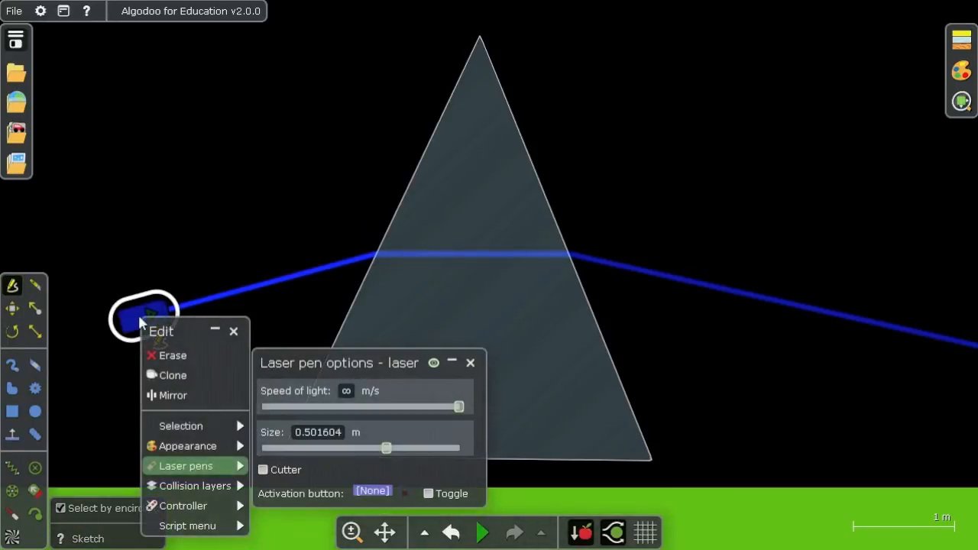
{"action": "mouse_move", "coordinate": [187, 446]}
{"action": "left_click_drag", "start_coordinate": [365, 293], "coordinate": [643, 289]}
{"action": "left_click_drag", "start_coordinate": [617, 412], "coordinate": [584, 417]}
{"action": "left_click_drag", "start_coordinate": [596, 285], "coordinate": [450, 323]}
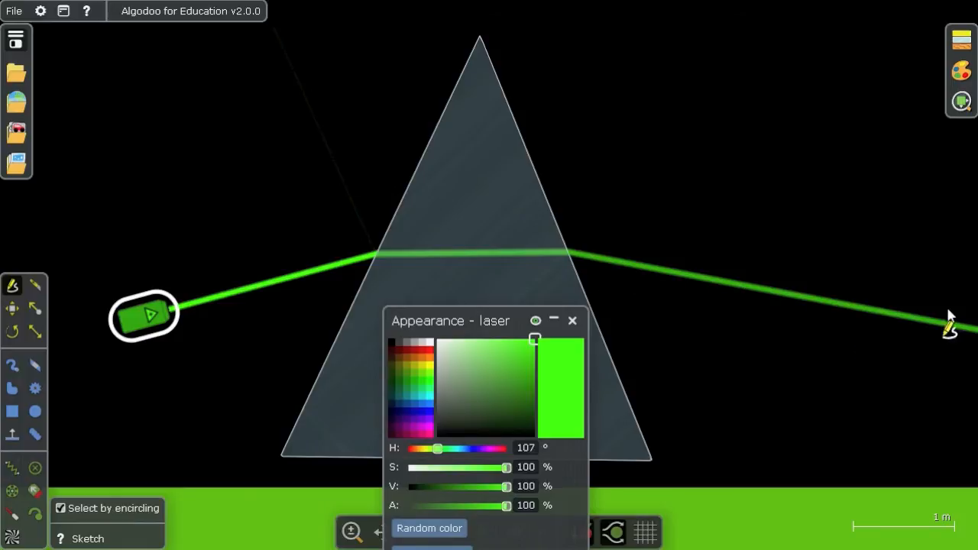
{"action": "left_click_drag", "start_coordinate": [447, 453], "coordinate": [471, 454]}
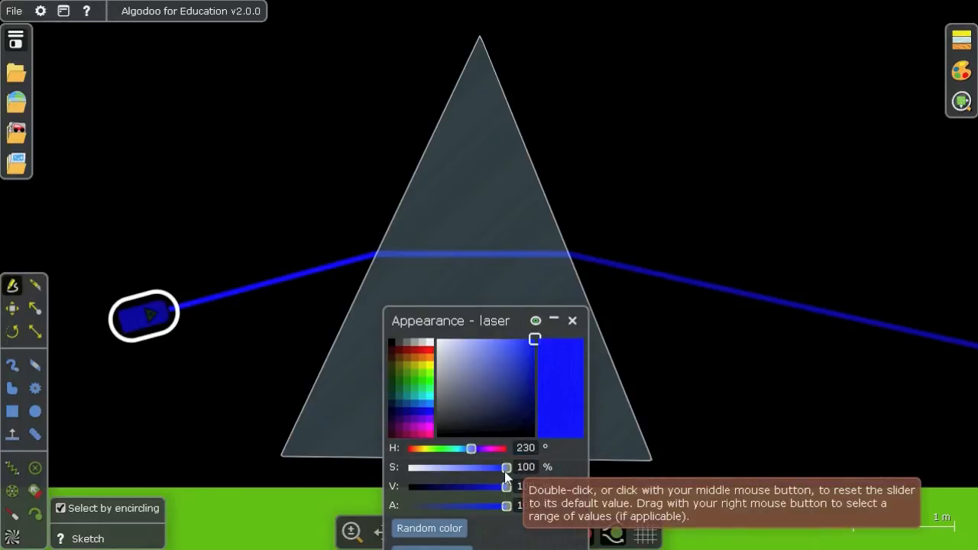
Make the laser beam white by setting its colour saturation to 0%.
{"action": "left_click_drag", "start_coordinate": [506, 469], "coordinate": [406, 479]}
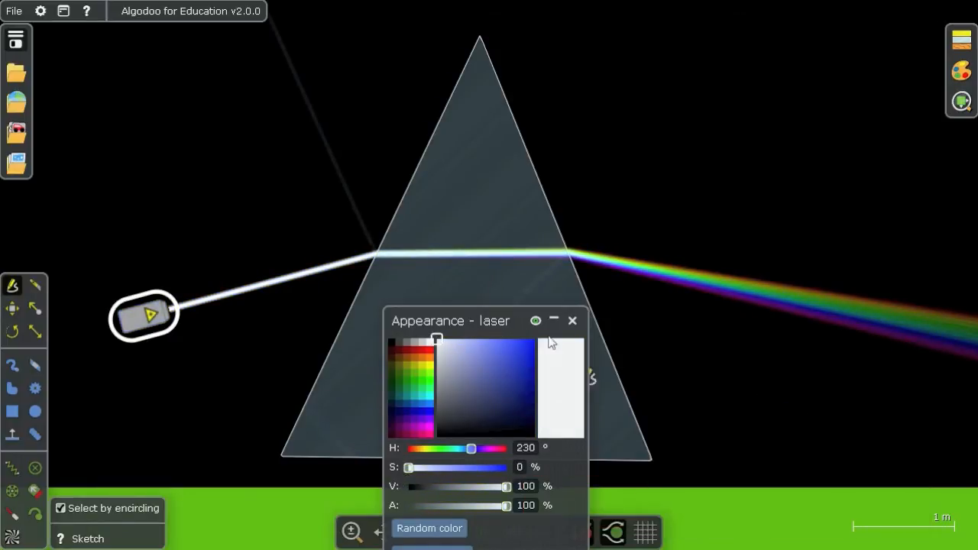
{"action": "left_click", "coordinate": [571, 322]}
Draw a glass circle in the path of the rainbow spectrum beyond the prism.
{"action": "left_click_drag", "start_coordinate": [668, 378], "coordinate": [489, 375]}
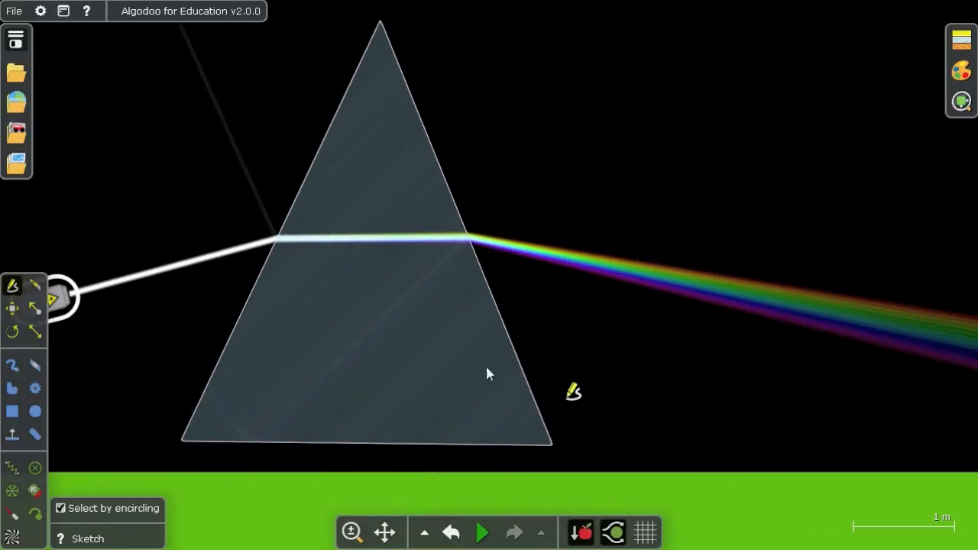
{"action": "left_click", "coordinate": [35, 412]}
{"action": "left_click_drag", "start_coordinate": [802, 300], "coordinate": [823, 343]}
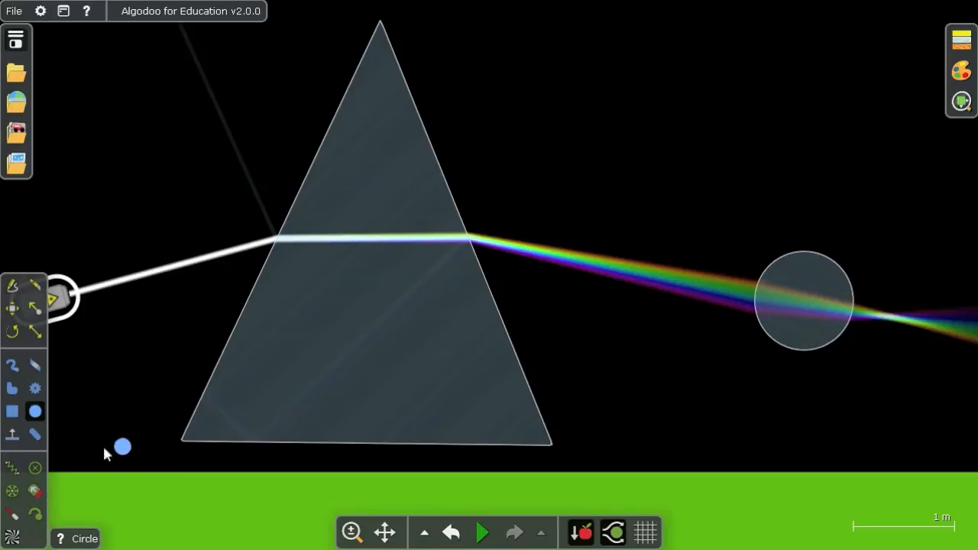
Narrow the glass circle horizontally into an upright ellipse that acts as a lens.
{"action": "left_click", "coordinate": [35, 331]}
{"action": "left_click", "coordinate": [833, 330]}
{"action": "mouse_move", "coordinate": [755, 299]}
{"action": "left_mouse_down"}
{"action": "mouse_move", "coordinate": [808, 310]}
{"action": "mouse_move", "coordinate": [759, 318]}
{"action": "left_mouse_up"}
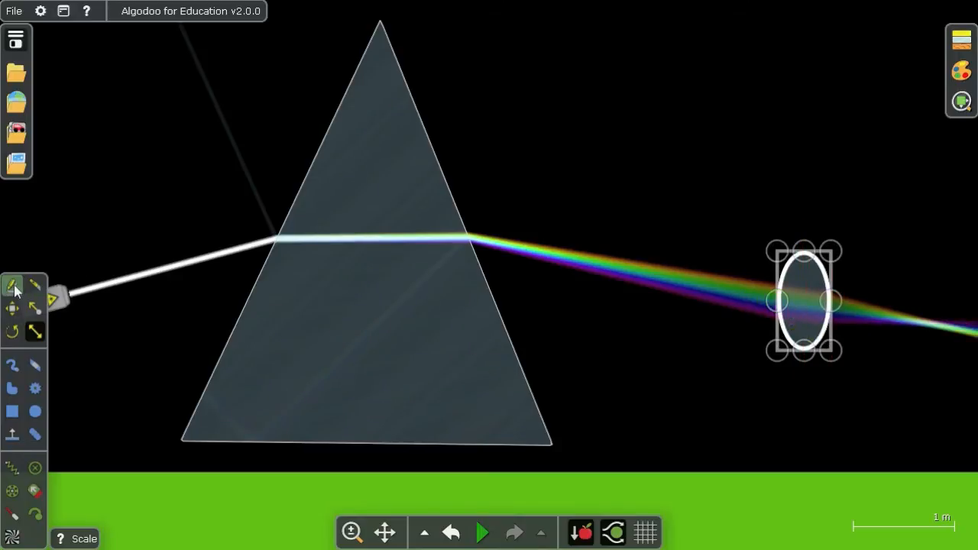
{"action": "left_click", "coordinate": [12, 285]}
Place the Concave lens and Convex lens from the Optics components into the spectrum between the prism and the ellipse.
{"action": "left_click", "coordinate": [16, 132]}
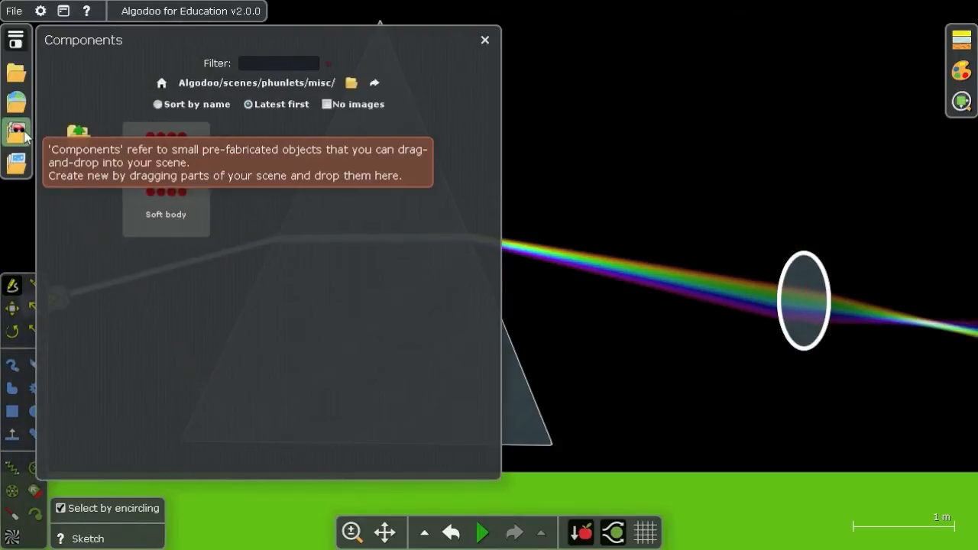
{"action": "left_click", "coordinate": [77, 149]}
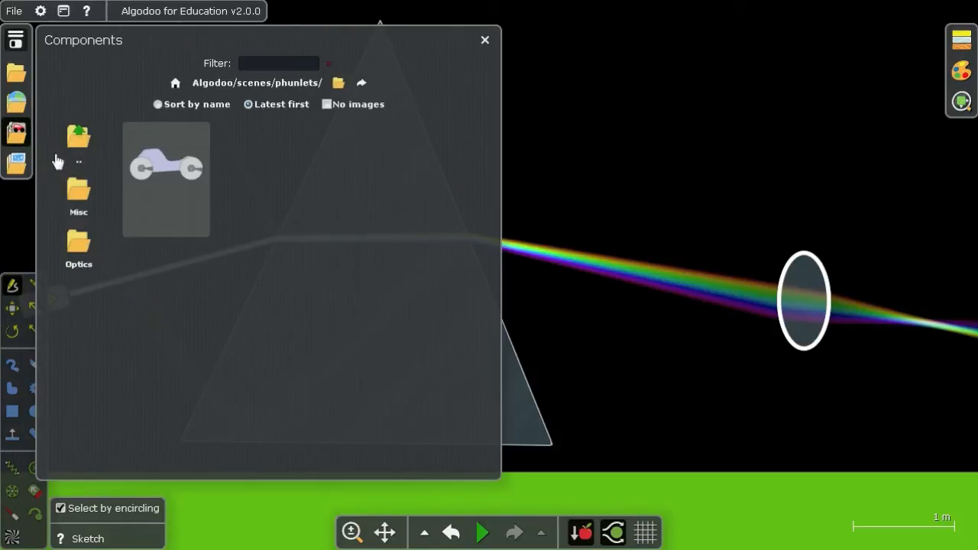
{"action": "left_click", "coordinate": [86, 257]}
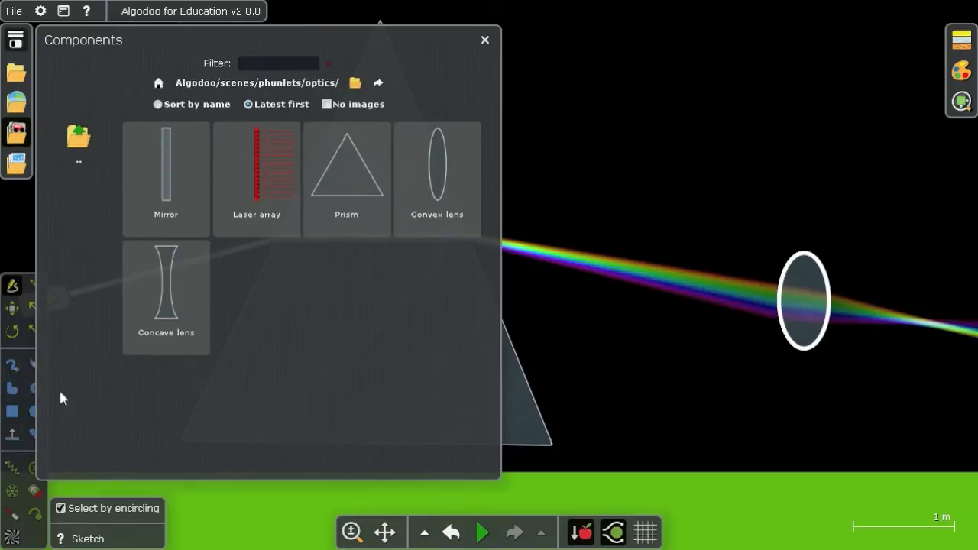
{"action": "left_click_drag", "start_coordinate": [161, 311], "coordinate": [636, 230]}
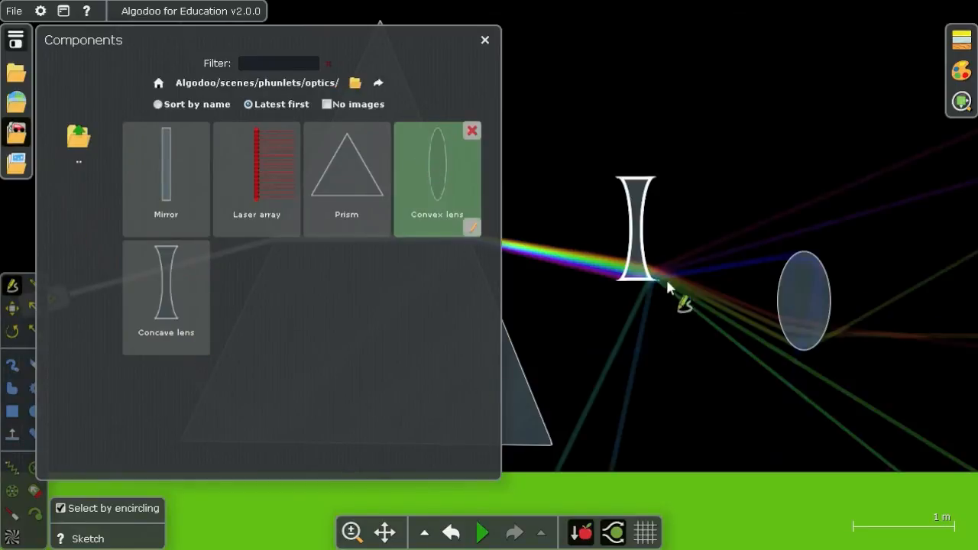
{"action": "left_click_drag", "start_coordinate": [655, 219], "coordinate": [629, 265]}
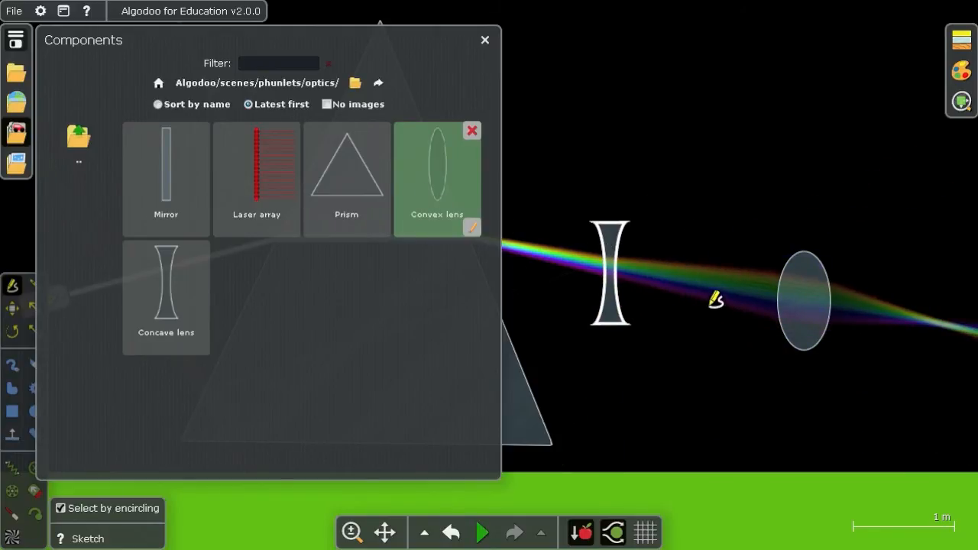
{"action": "left_click_drag", "start_coordinate": [695, 275], "coordinate": [694, 275]}
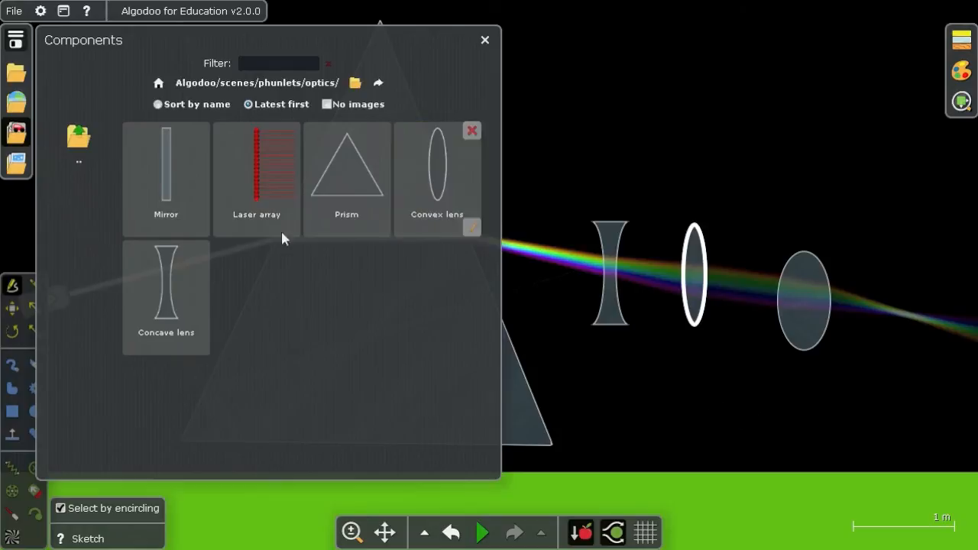
Add the Mirror component beyond the ellipse, tilt it clockwise, and position it where it reflects the focused beam.
{"action": "left_click_drag", "start_coordinate": [164, 170], "coordinate": [893, 266]}
{"action": "left_click_drag", "start_coordinate": [893, 302], "coordinate": [835, 355]}
{"action": "left_click_drag", "start_coordinate": [904, 262], "coordinate": [923, 314]}
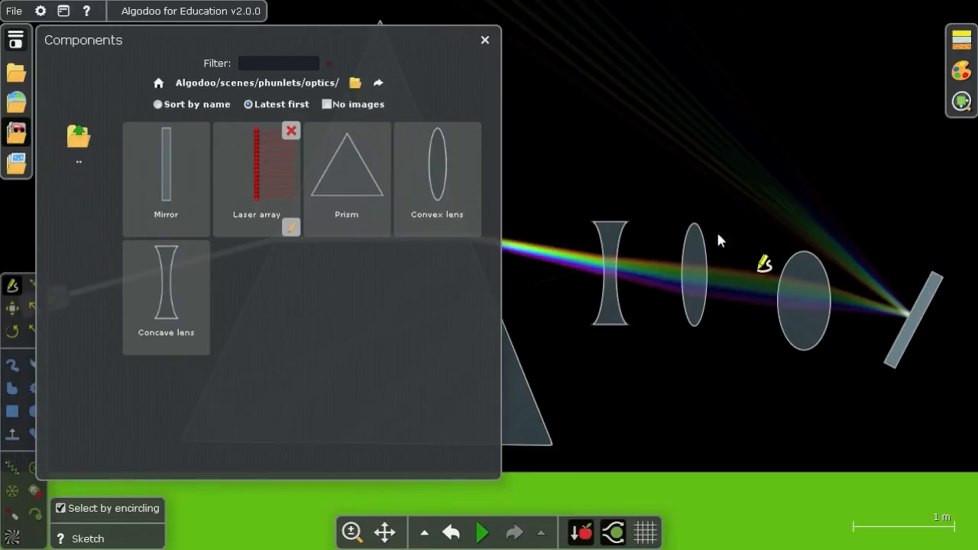
{"action": "left_click", "coordinate": [486, 40]}
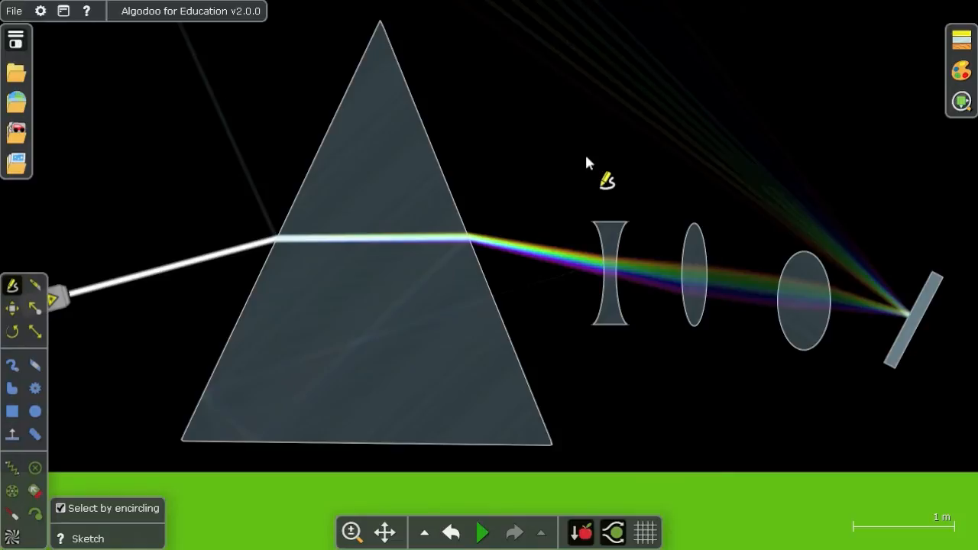
Open the material settings of the convex lens and set its refractive index to 1.000.
{"action": "scroll", "coordinate": [771, 393], "scroll_direction": "up", "scroll_amount": 3}
{"action": "left_click_drag", "start_coordinate": [737, 367], "coordinate": [496, 381]}
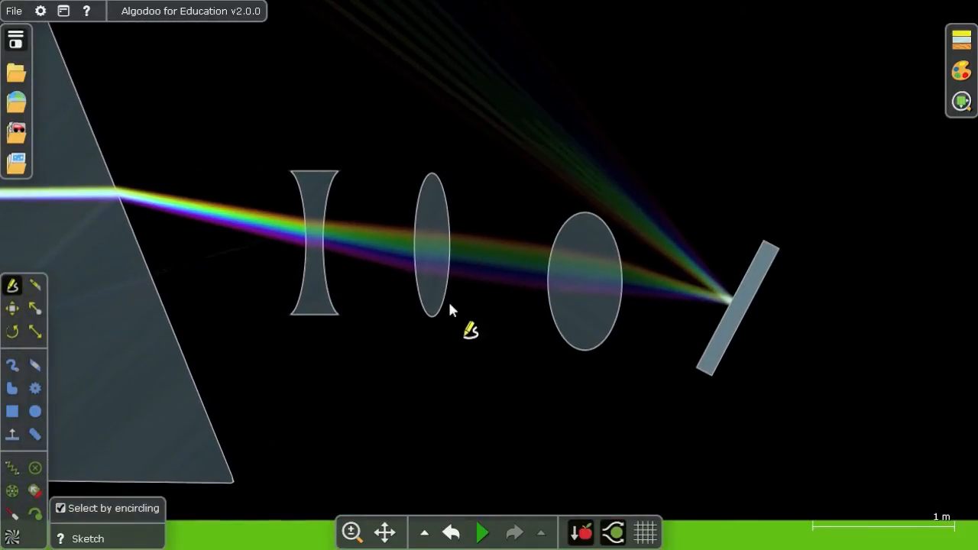
{"action": "scroll", "coordinate": [450, 308], "scroll_direction": "up", "scroll_amount": 4}
{"action": "mouse_move", "coordinate": [423, 219]}
{"action": "left_mouse_down"}
{"action": "mouse_move", "coordinate": [444, 245]}
{"action": "mouse_move", "coordinate": [441, 219]}
{"action": "left_mouse_up"}
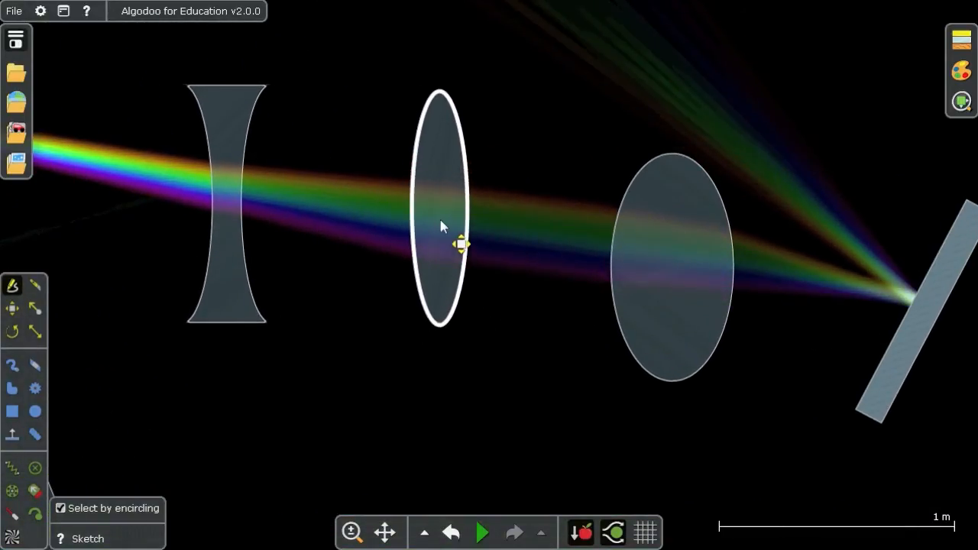
{"action": "right_click", "coordinate": [441, 219]}
{"action": "mouse_move", "coordinate": [509, 397]}
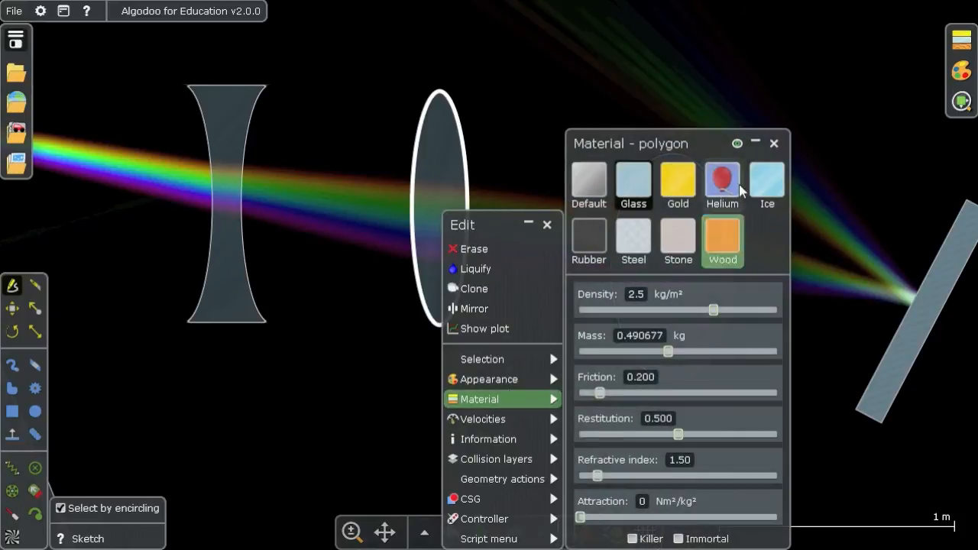
{"action": "left_click_drag", "start_coordinate": [713, 158], "coordinate": [801, 159]}
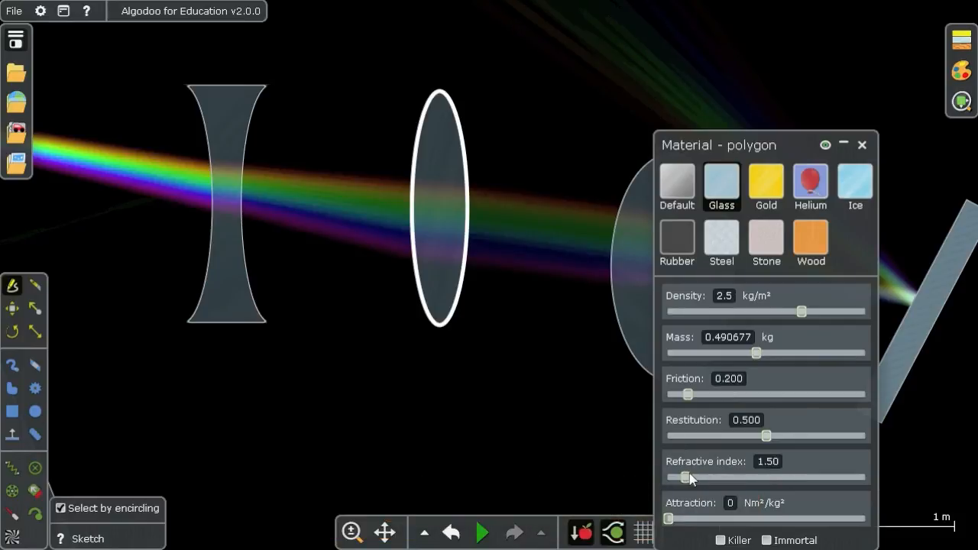
{"action": "left_click_drag", "start_coordinate": [691, 478], "coordinate": [672, 478]}
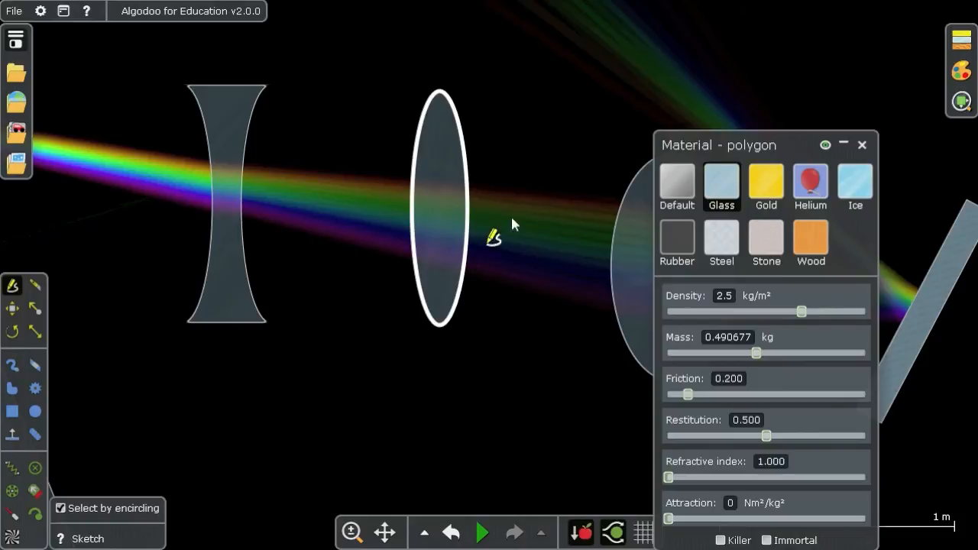
Move the convex lens toward the concave lens, tilted slightly clockwise, and set its refractive index to 2.30.
{"action": "left_click_drag", "start_coordinate": [452, 252], "coordinate": [392, 223]}
{"action": "left_click_drag", "start_coordinate": [669, 479], "coordinate": [705, 478]}
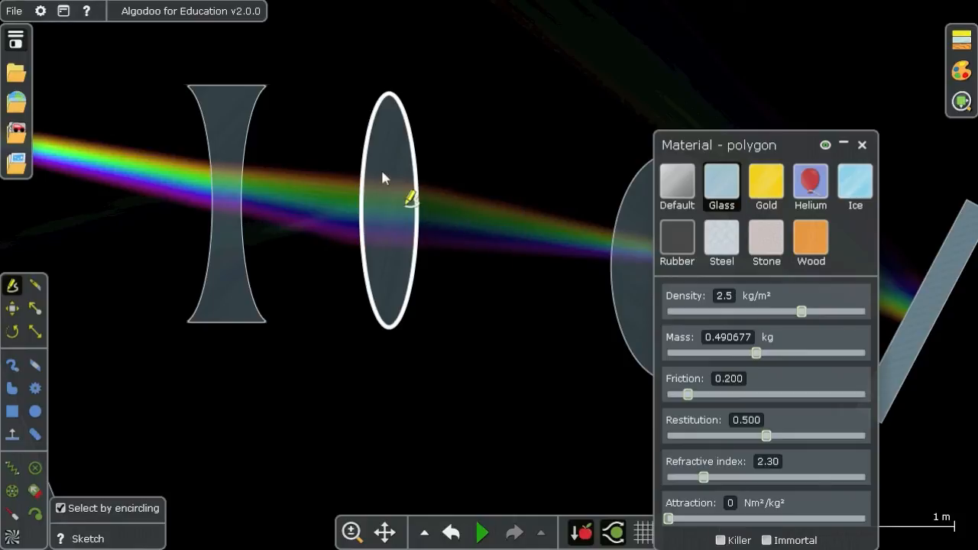
{"action": "left_click_drag", "start_coordinate": [393, 311], "coordinate": [376, 324]}
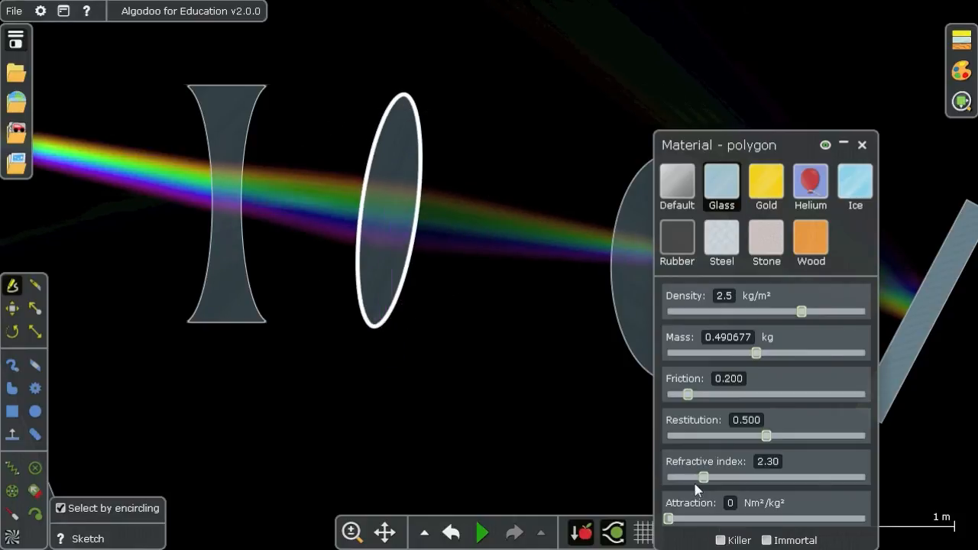
Set the convex lens's refractive index to infinity, and tilt it steeply clockwise near the ellipse so it reflects the spectrum upward.
{"action": "left_click_drag", "start_coordinate": [710, 482], "coordinate": [917, 456]}
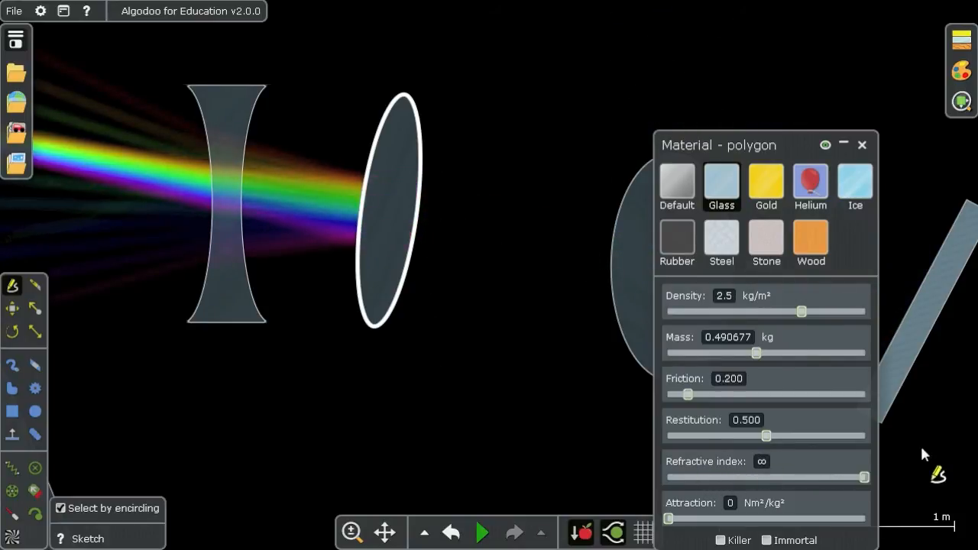
{"action": "left_click_drag", "start_coordinate": [360, 295], "coordinate": [253, 293]}
{"action": "left_click_drag", "start_coordinate": [318, 265], "coordinate": [505, 246]}
Check the refractive index in the material settings of the mirror beyond the ellipse.
{"action": "scroll", "coordinate": [550, 327], "scroll_direction": "down", "scroll_amount": 3}
{"action": "mouse_move", "coordinate": [550, 325]}
{"action": "left_mouse_down"}
{"action": "mouse_move", "coordinate": [331, 344]}
{"action": "mouse_move", "coordinate": [239, 288]}
{"action": "left_mouse_up"}
{"action": "right_click", "coordinate": [542, 264]}
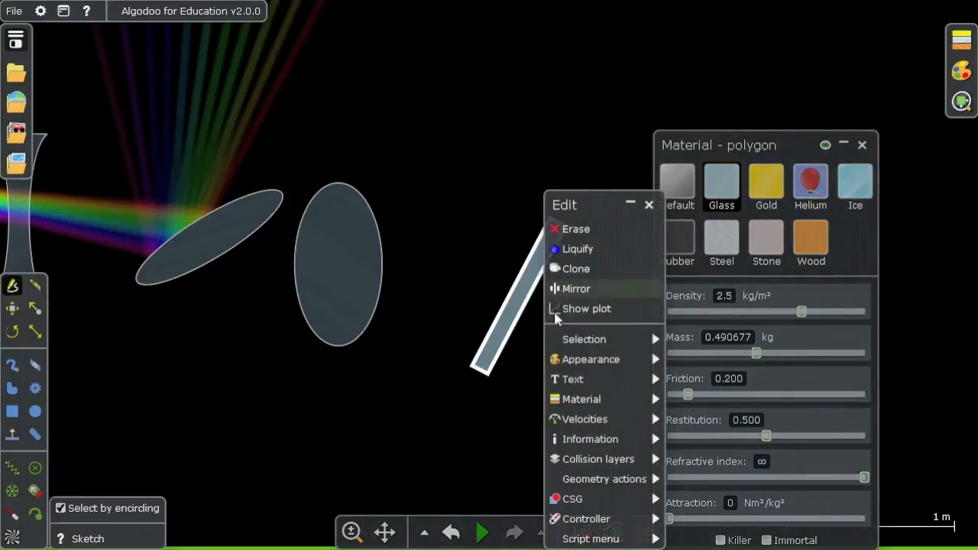
{"action": "mouse_move", "coordinate": [558, 400]}
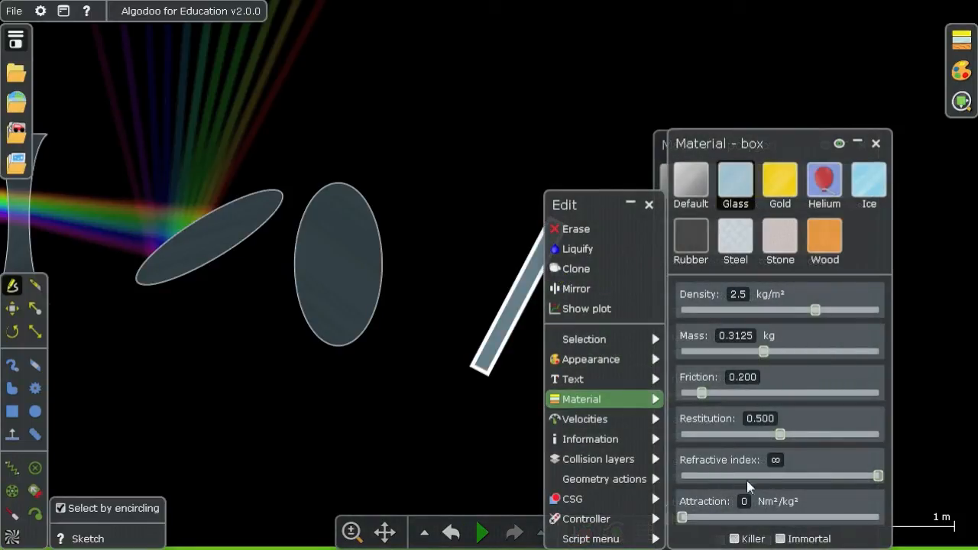
{"action": "left_click", "coordinate": [385, 406]}
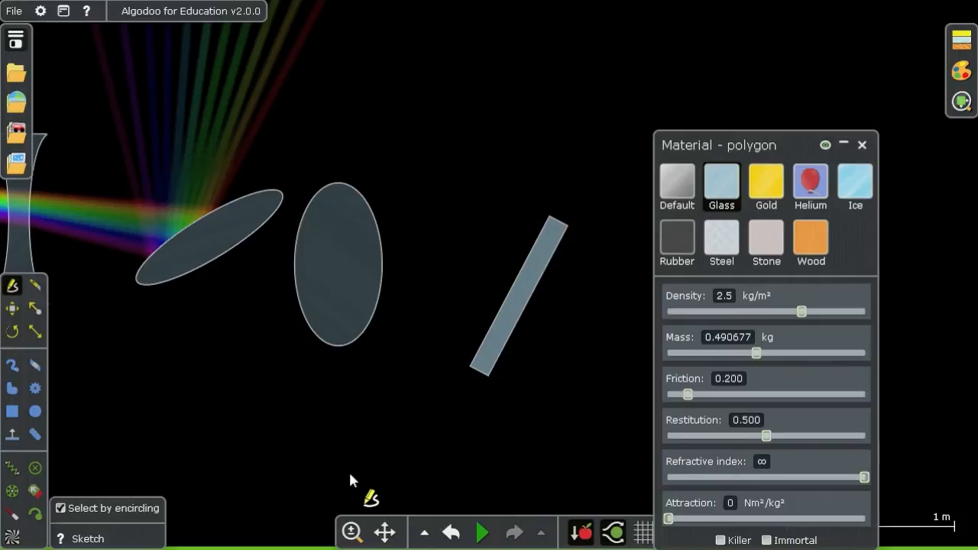
Move the concave lens closer to the prism, keeping it in the path of the spectrum.
{"action": "left_click_drag", "start_coordinate": [267, 313], "coordinate": [577, 402]}
{"action": "scroll", "coordinate": [415, 357], "scroll_direction": "up", "scroll_amount": 3}
{"action": "left_click_drag", "start_coordinate": [341, 351], "coordinate": [1, 227]}
{"action": "left_click_drag", "start_coordinate": [277, 219], "coordinate": [138, 201]}
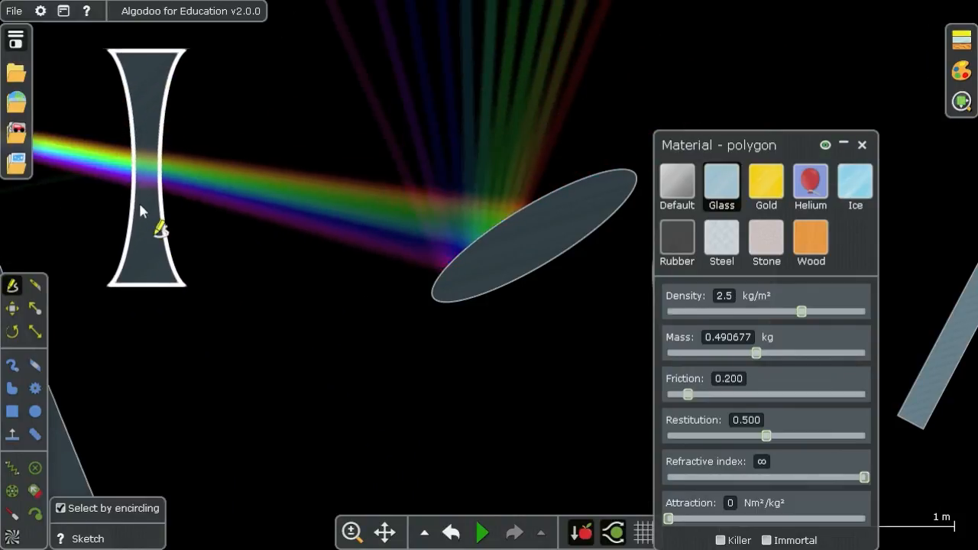
{"action": "mouse_move", "coordinate": [140, 122]}
{"action": "left_mouse_down"}
{"action": "mouse_move", "coordinate": [134, 331]}
{"action": "mouse_move", "coordinate": [157, 138]}
{"action": "mouse_move", "coordinate": [150, 120]}
{"action": "left_mouse_up"}
Open the appearance settings of the concave lens and set its alpha to 0%.
{"action": "right_click", "coordinate": [150, 120]}
{"action": "mouse_move", "coordinate": [185, 291]}
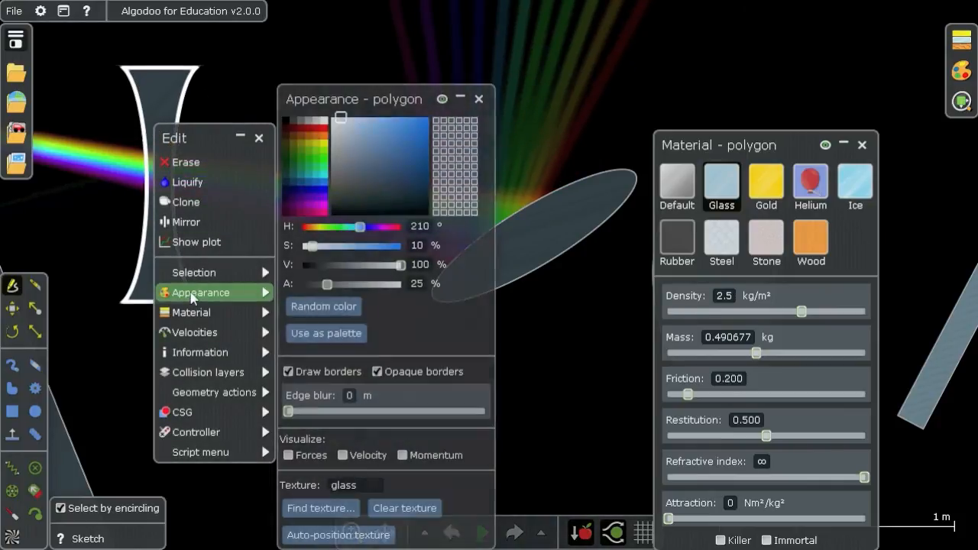
{"action": "left_click_drag", "start_coordinate": [366, 101], "coordinate": [373, 244]}
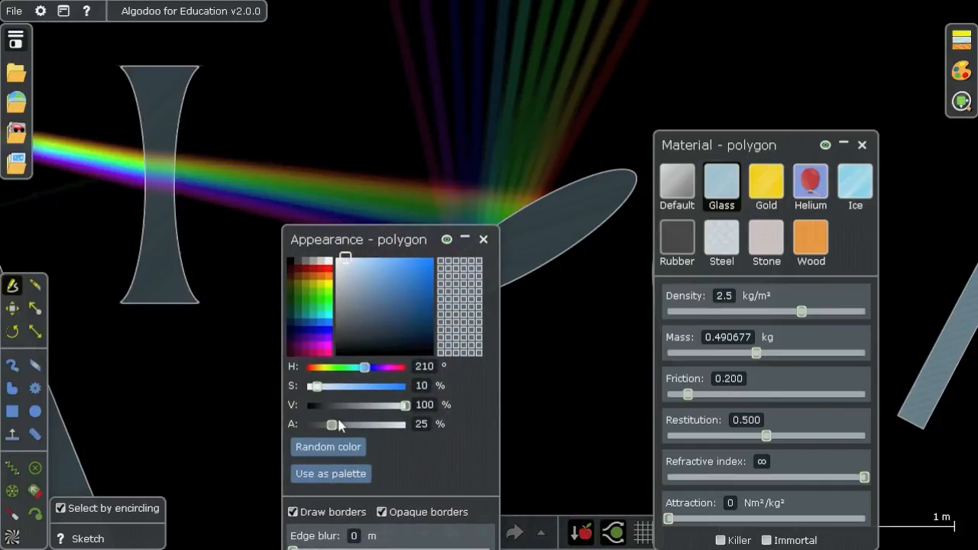
{"action": "left_click_drag", "start_coordinate": [332, 426], "coordinate": [313, 426]}
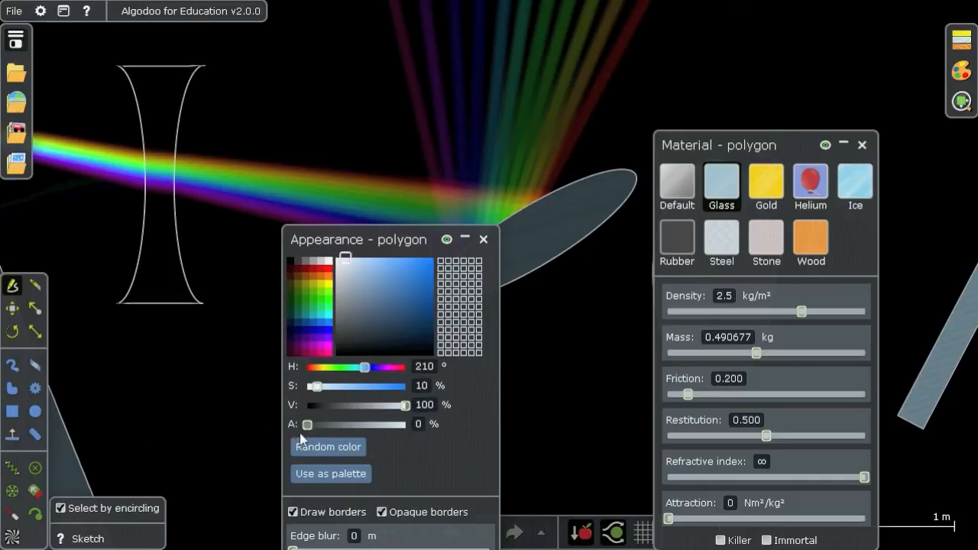
Tilt the concave lens slightly counter-clockwise, set its alpha to 23%, and close its appearance settings.
{"action": "left_click_drag", "start_coordinate": [157, 287], "coordinate": [183, 312]}
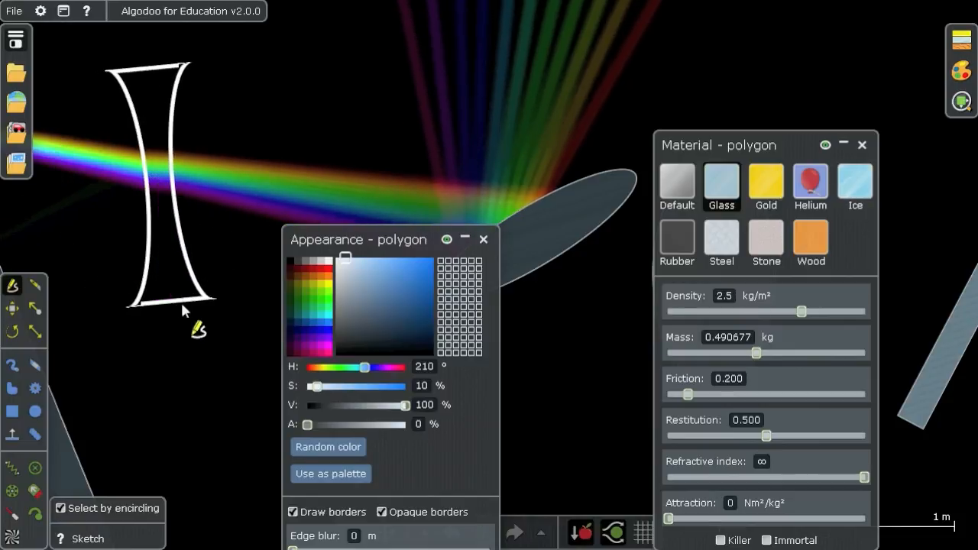
{"action": "left_click_drag", "start_coordinate": [307, 424], "coordinate": [330, 435]}
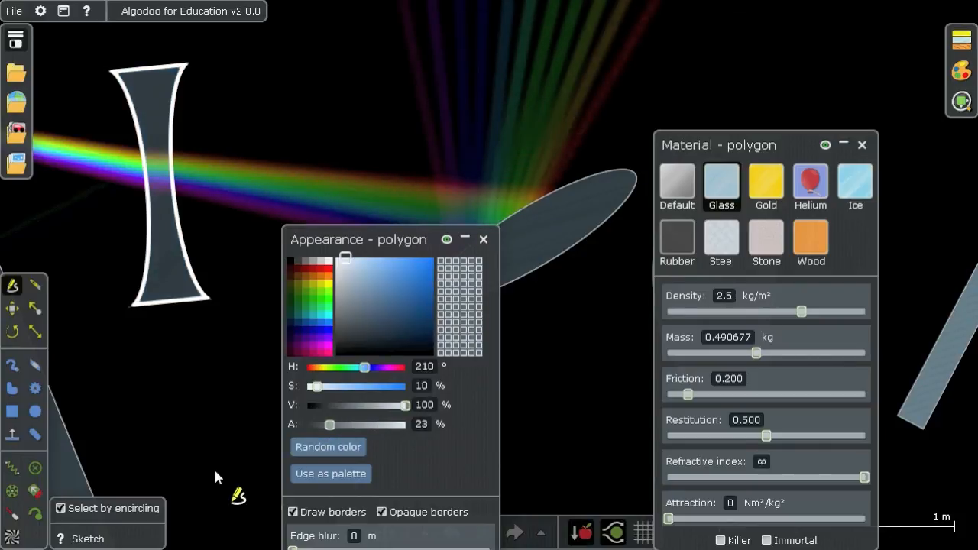
{"action": "scroll", "coordinate": [233, 319], "scroll_direction": "down", "scroll_amount": 5}
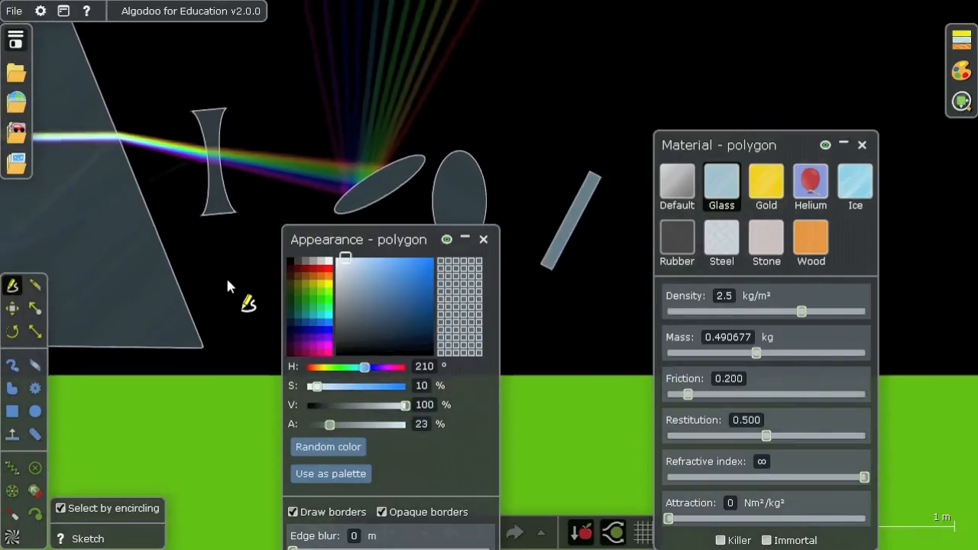
{"action": "left_click_drag", "start_coordinate": [286, 382], "coordinate": [289, 249]}
{"action": "left_click", "coordinate": [483, 241]}
{"action": "left_click_drag", "start_coordinate": [368, 259], "coordinate": [446, 362]}
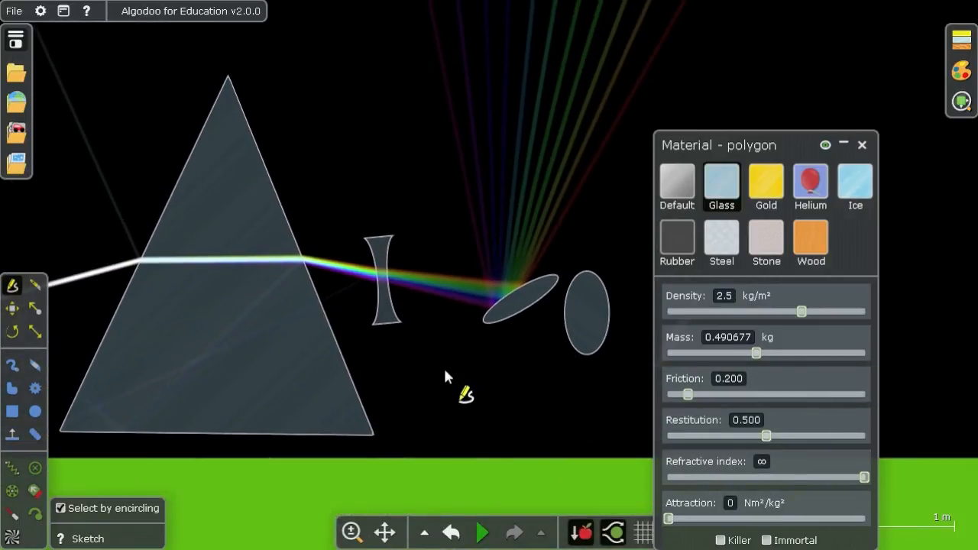